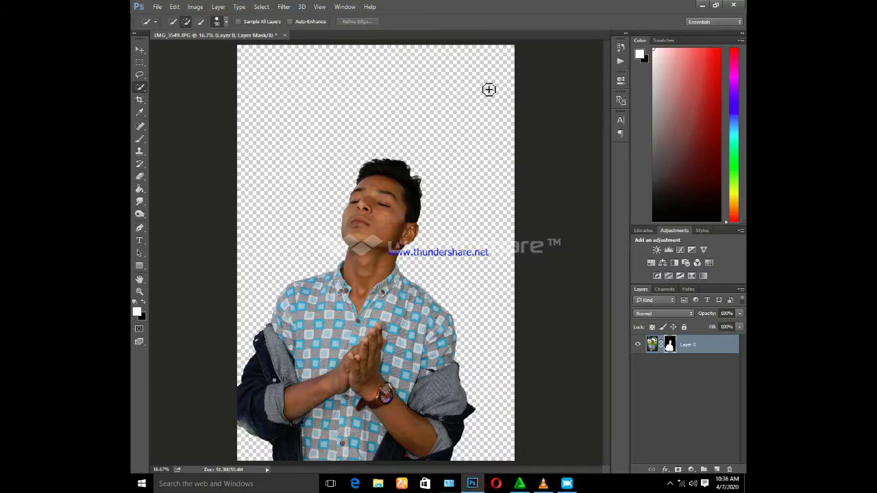
Place the #Miss_U image from the desktop and stretch it to fill the whole canvas.
left_click(715, 5)
left_click_drag(418, 25, 412, 73)
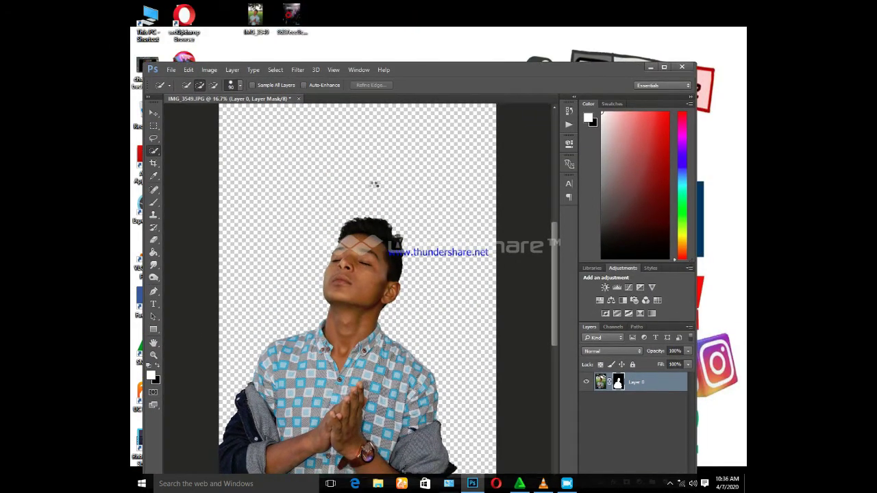
left_click_drag(323, 183, 372, 186)
left_click(665, 67)
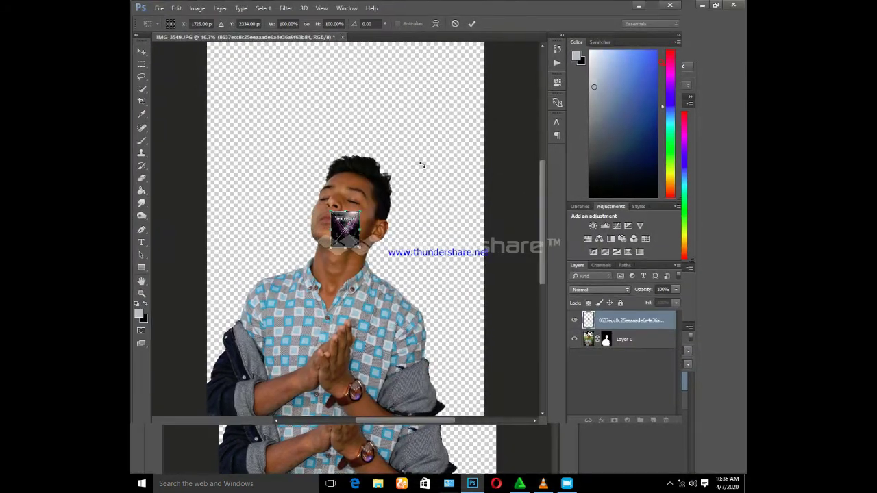
mouse_move(361, 213)
left_mouse_down()
mouse_move(308, 125)
mouse_move(239, 46)
left_mouse_up()
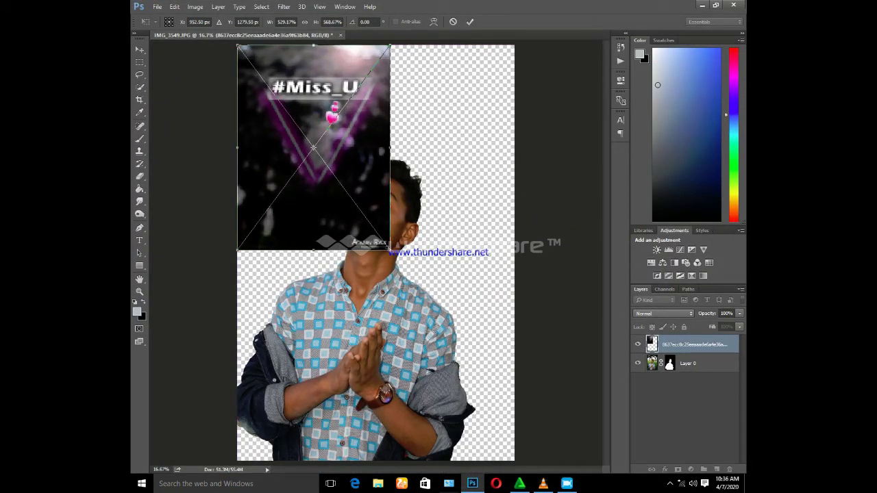
mouse_move(390, 250)
left_mouse_down()
mouse_move(557, 464)
mouse_move(537, 490)
left_mouse_up()
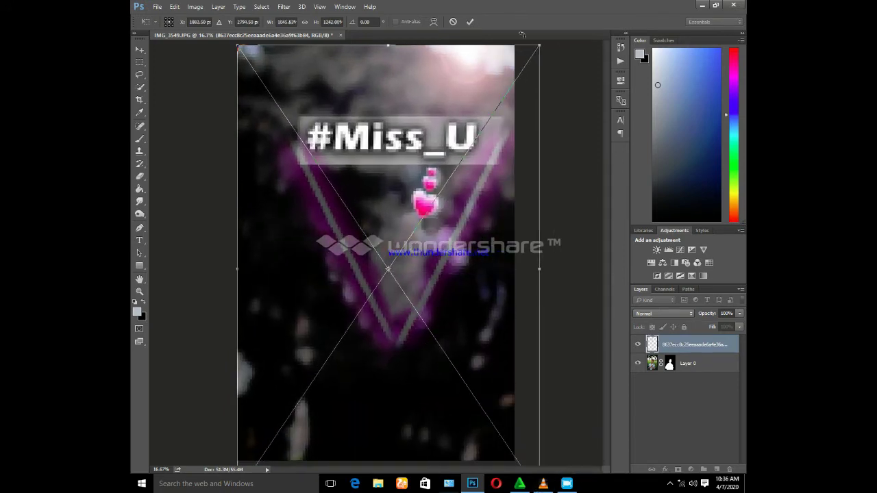
left_click(470, 21)
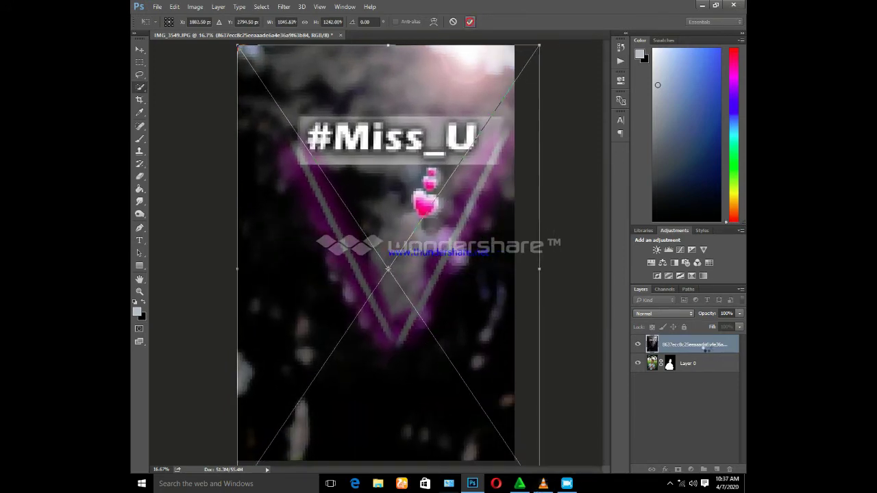
Duplicate the man's cut-out layer and delete the original Layer 0.
left_click(708, 363)
key("ctrl+j")
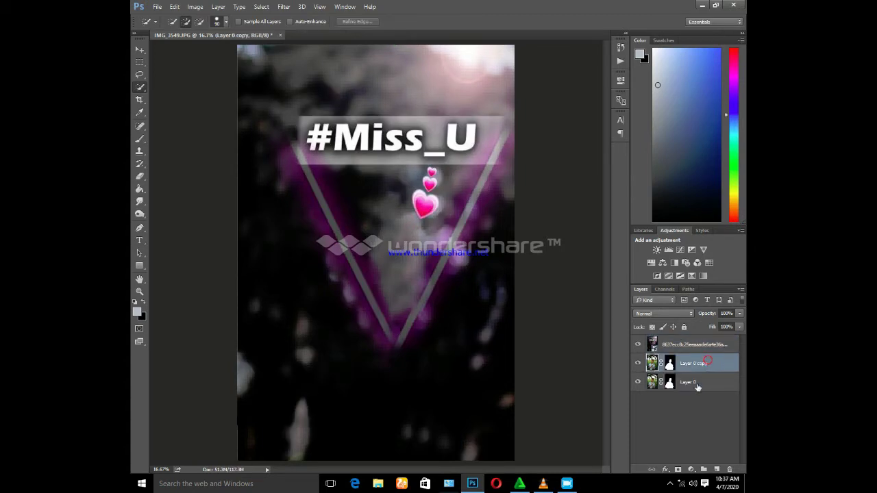
left_click(697, 388)
key("Delete")
Move the #Miss_U background layer below Layer 0 copy, and preview Liquify without changes.
left_click(712, 345)
left_click_drag(711, 345, 705, 385)
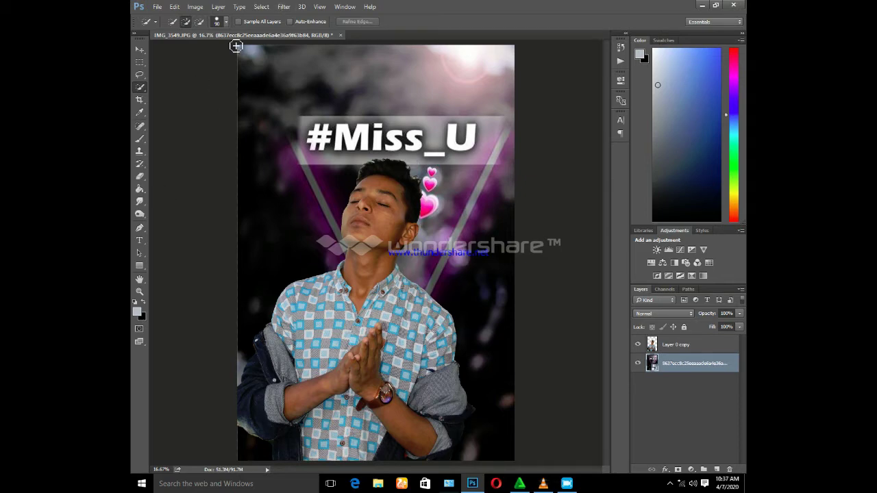
left_click(283, 6)
left_click(308, 82)
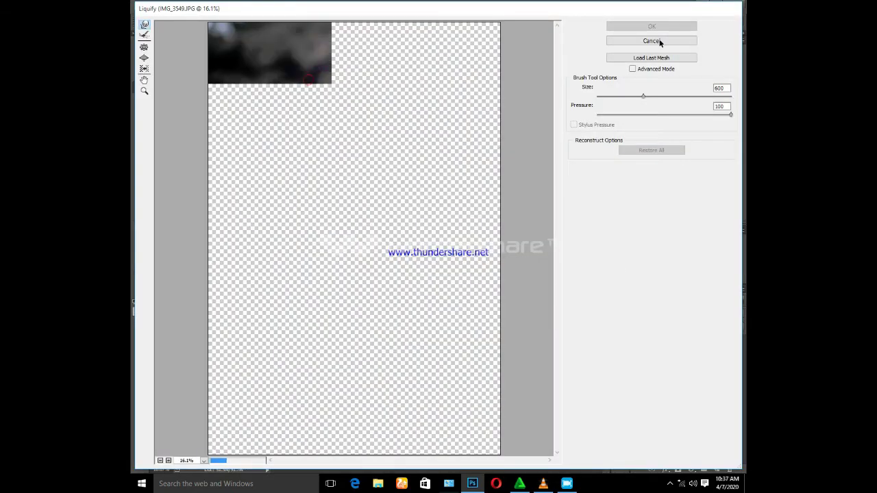
left_click(659, 42)
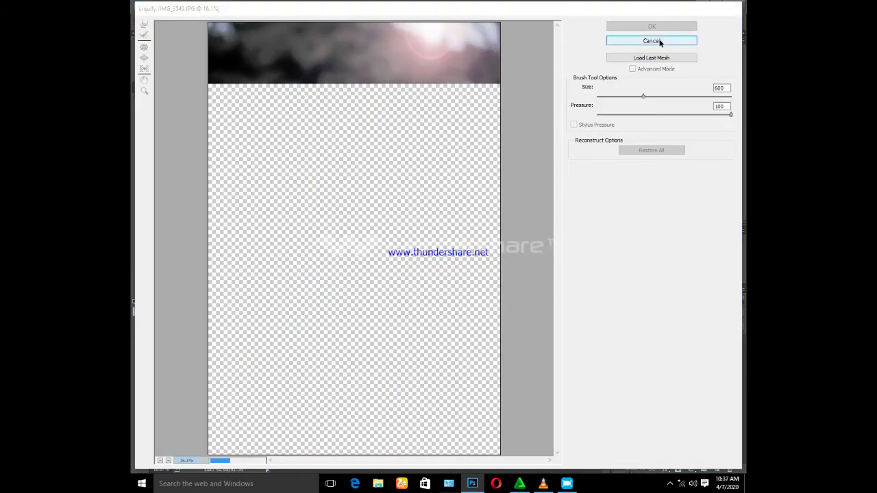
left_click(677, 342)
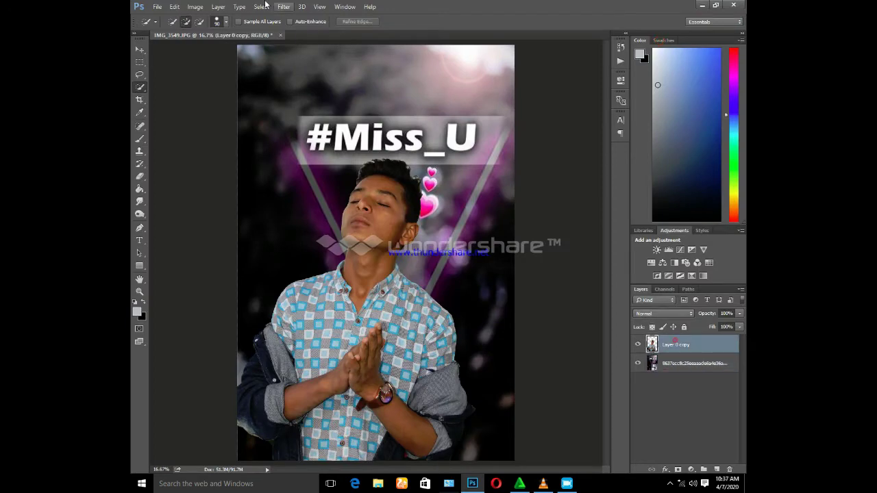
In Liquify, use Forward Warp to push the top and top-right hair upward.
left_click(283, 7)
left_click(308, 81)
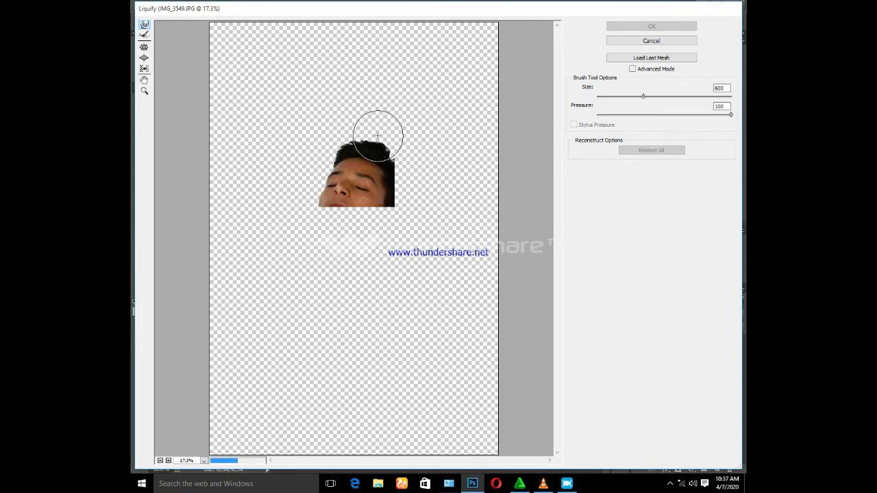
scroll(381, 143, "up", 2)
left_click_drag(557, 172, 558, 84)
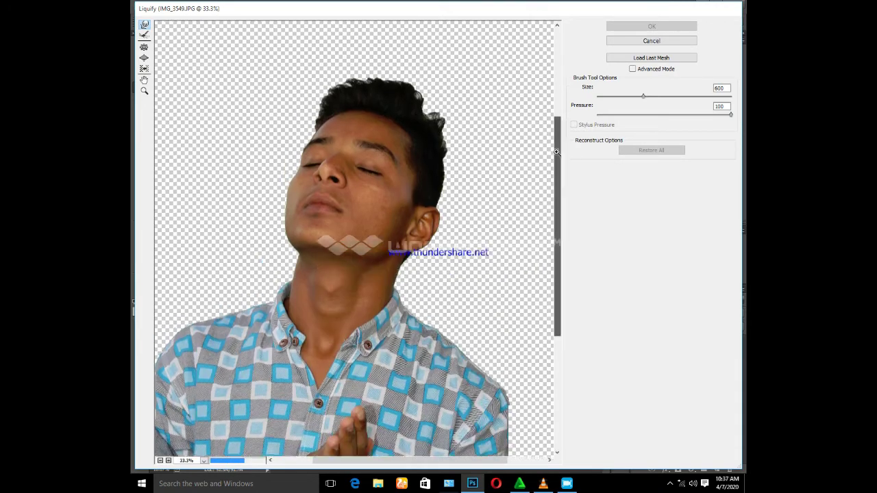
scroll(370, 271, "up", 1)
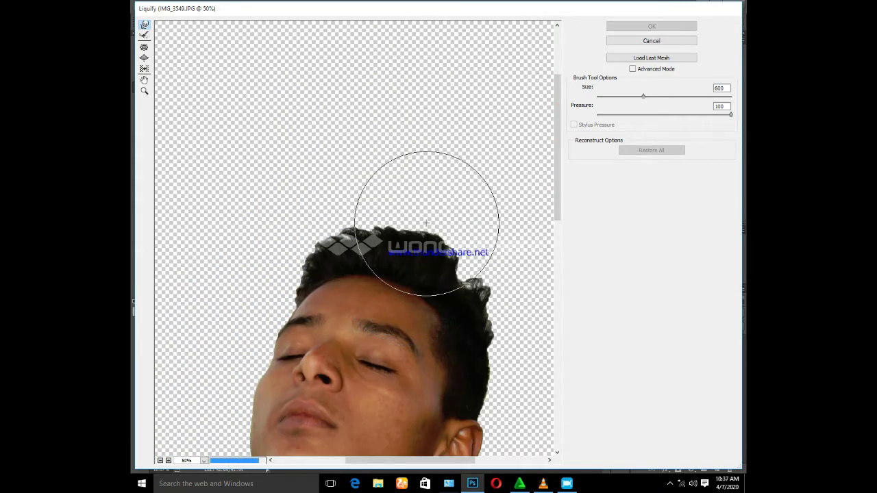
mouse_move(442, 218)
left_mouse_down()
mouse_move(385, 196)
mouse_move(353, 195)
mouse_move(460, 215)
left_mouse_up()
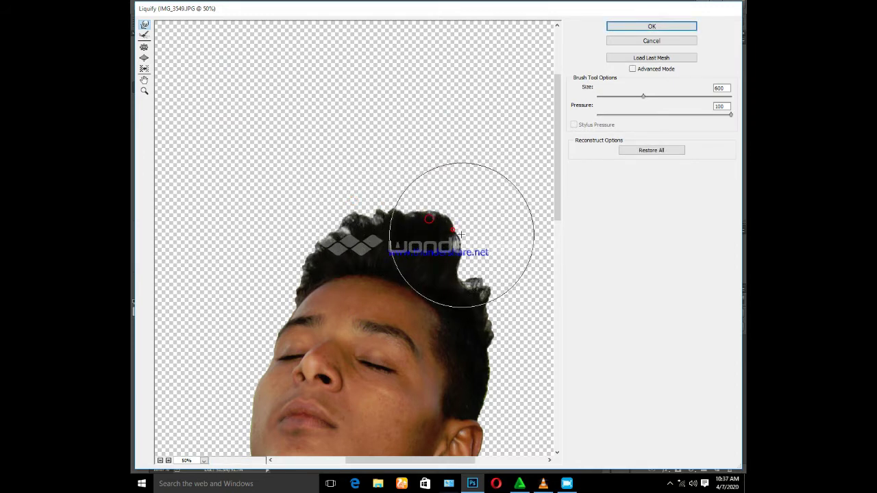
key("bracketleft")
key("bracketleft")
key("bracketleft")
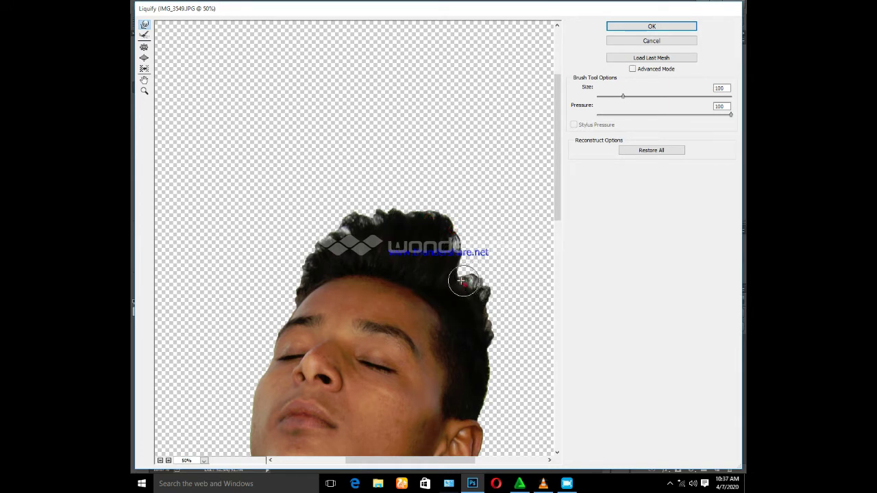
left_click_drag(464, 283, 463, 260)
key("bracketright")
key("bracketright")
key("bracketright")
left_click_drag(474, 280, 440, 235)
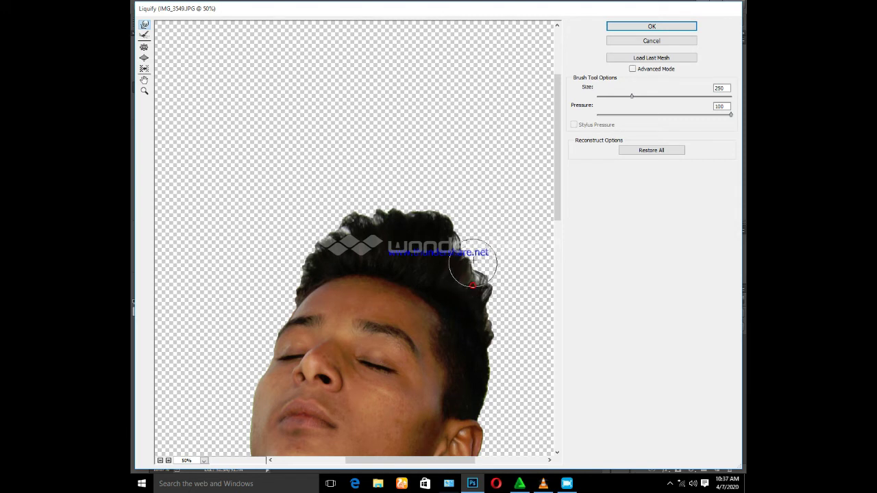
key("bracketright")
key("bracketright")
key("bracketright")
key("bracketright")
key("bracketright")
left_click_drag(387, 208, 388, 196)
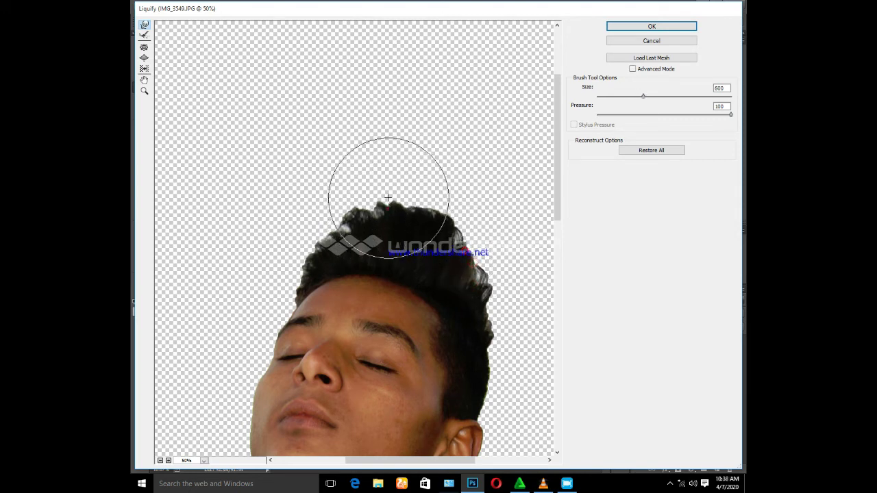
Fill out the upper-left hair, smooth the hair outline, and apply the Liquify warp.
left_click_drag(318, 213, 320, 218)
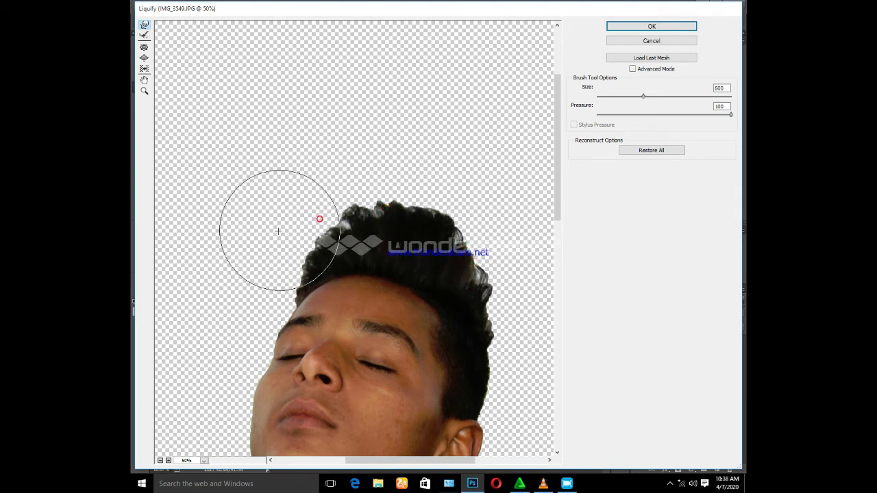
key("bracketleft")
key("bracketleft")
key("bracketleft")
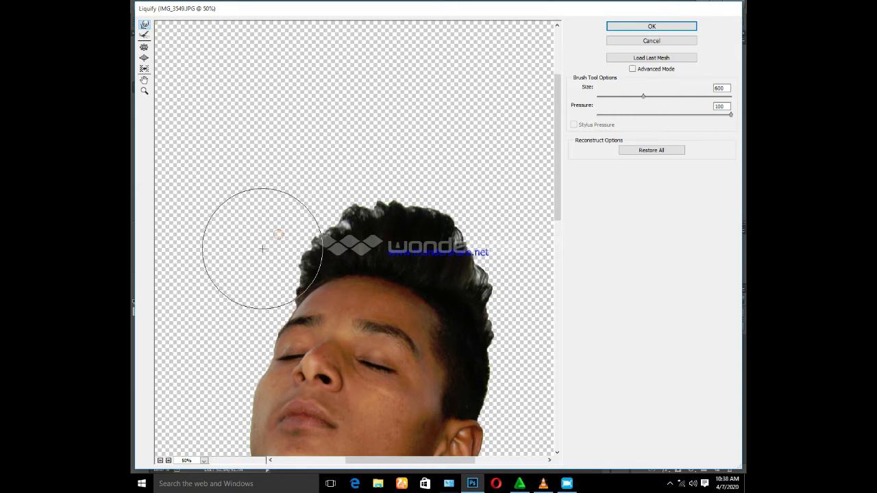
key("bracketleft")
key("bracketleft")
key("bracketleft")
left_click_drag(295, 278, 296, 274)
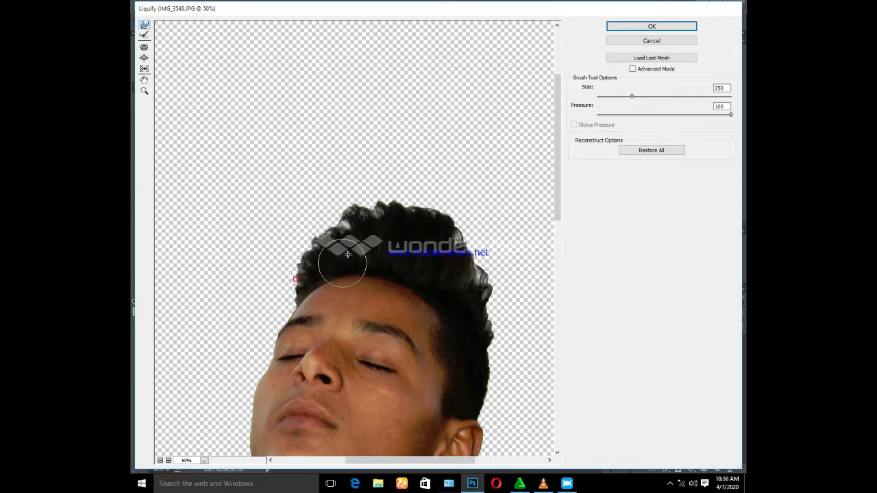
key("bracketright")
key("bracketright")
key("bracketright")
key("bracketright")
left_click_drag(401, 205, 456, 254)
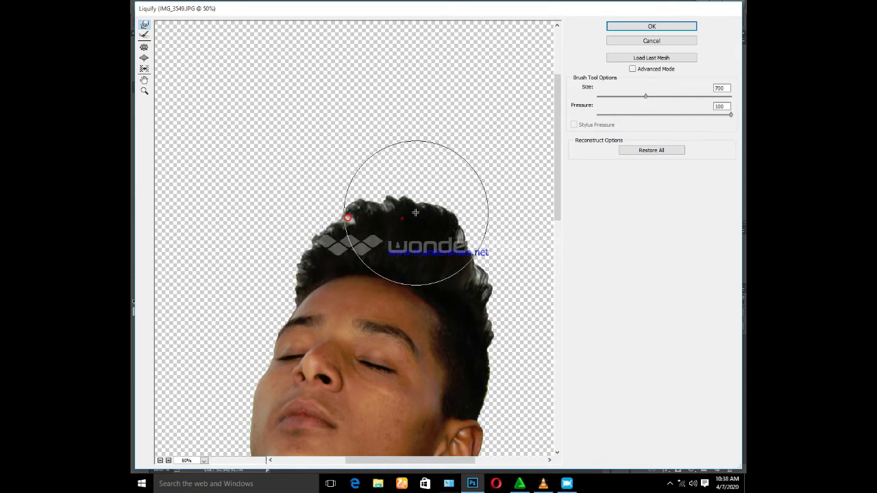
left_click_drag(348, 199, 348, 185)
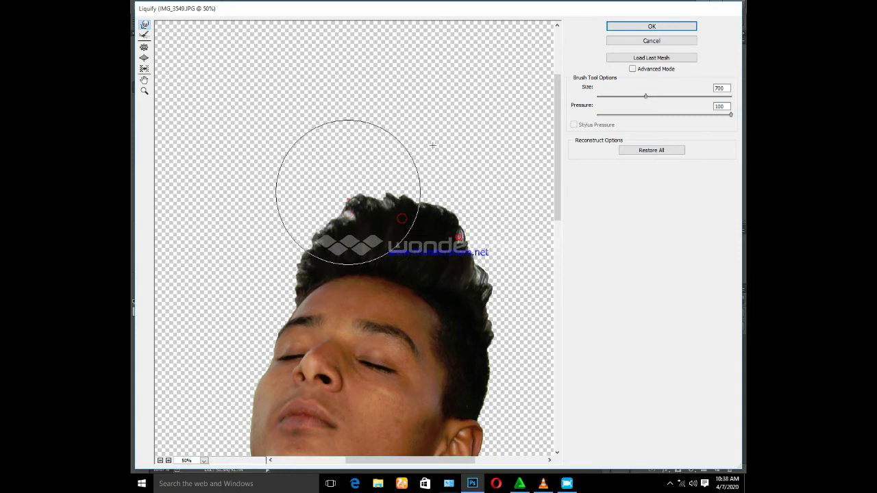
left_click(663, 25)
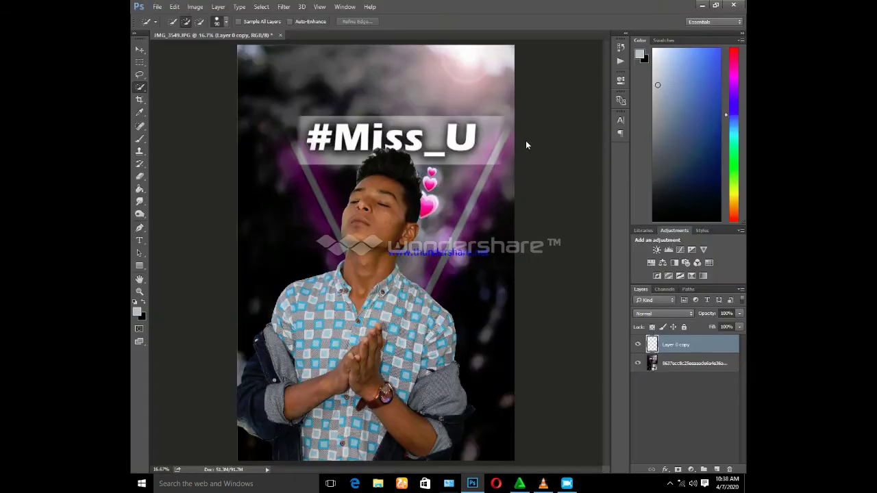
Smudge the left and right hair edges into the background with a size-90 Smudge brush.
left_click(139, 201)
key("ctrl+plus")
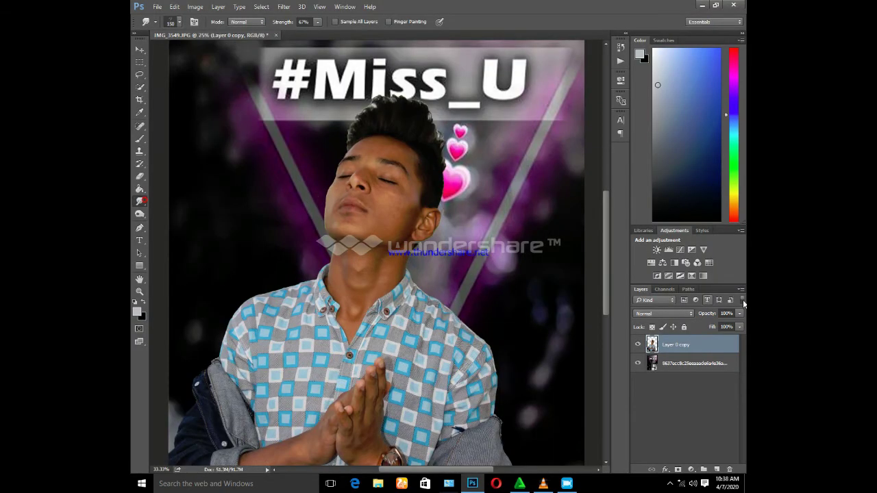
key("ctrl+plus")
key("ctrl+plus")
key("ctrl+plus")
scroll(607, 214, "up", 5)
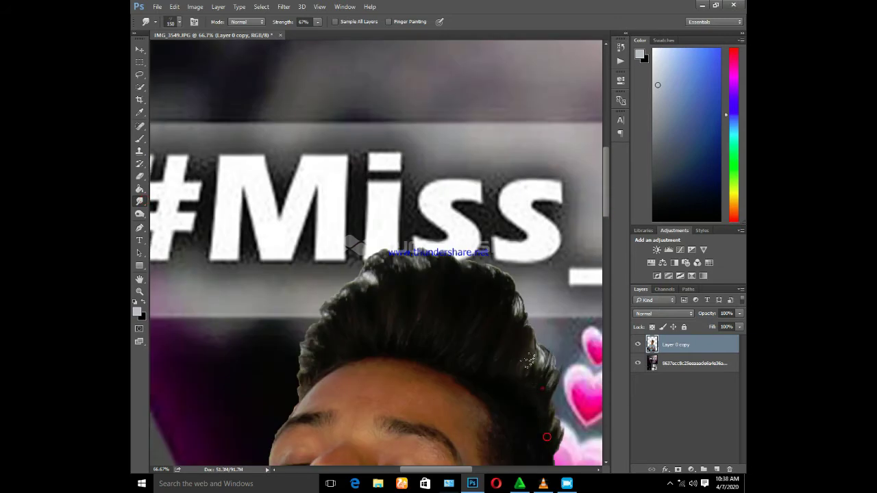
key("bracketleft")
key("bracketleft")
key("bracketleft")
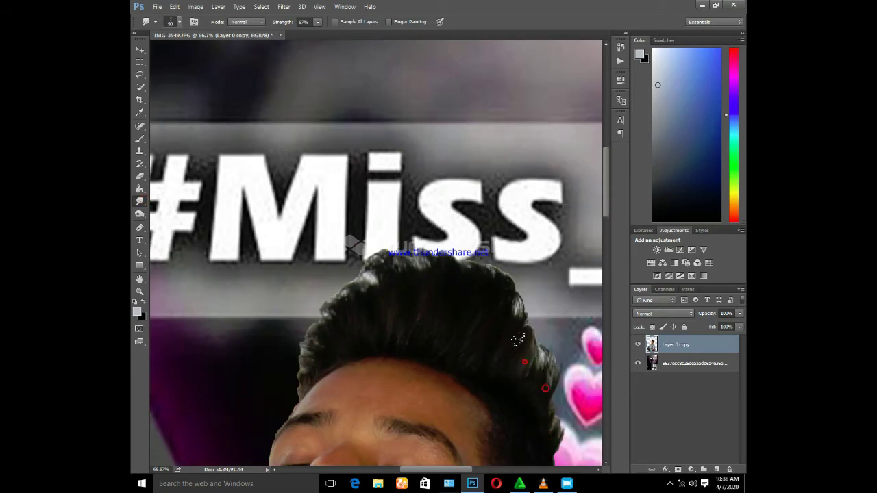
mouse_move(517, 340)
left_mouse_down()
mouse_move(494, 277)
mouse_move(396, 264)
mouse_move(330, 293)
mouse_move(318, 318)
mouse_move(341, 290)
left_mouse_up()
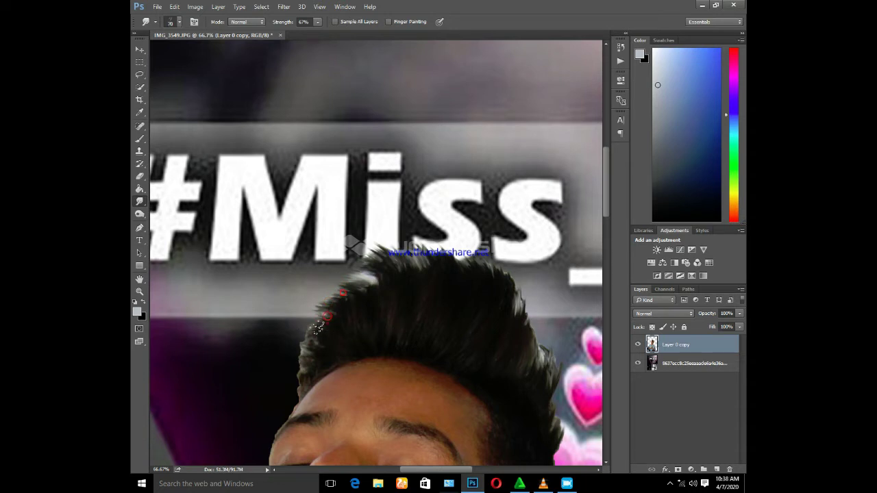
mouse_move(317, 328)
left_mouse_down()
mouse_move(296, 355)
mouse_move(289, 395)
left_mouse_up()
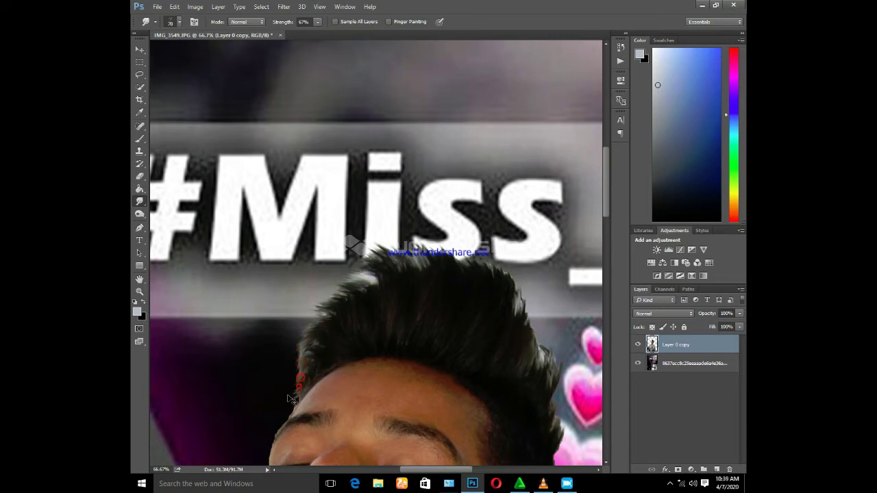
scroll(479, 348, "down", 2)
scroll(479, 347, "down", 3)
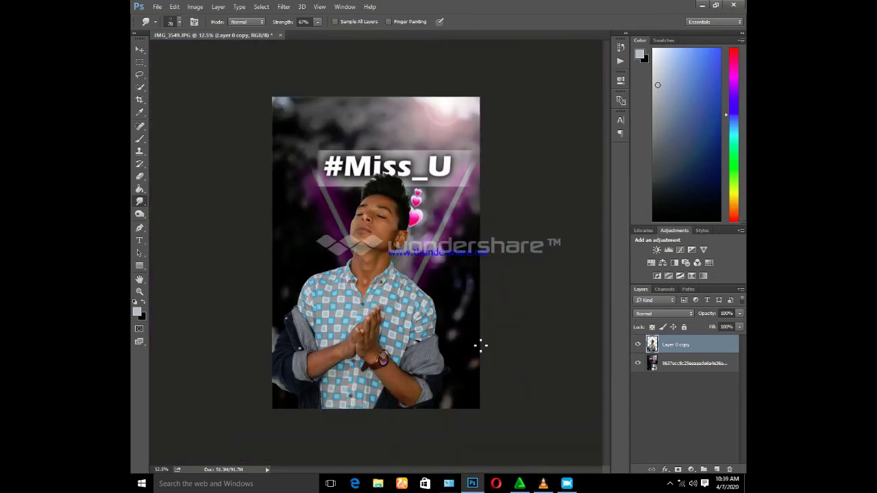
Switch to the Mixer Brush, zoom in on the face, and adjust the brush size.
right_click(140, 139)
left_click(194, 167)
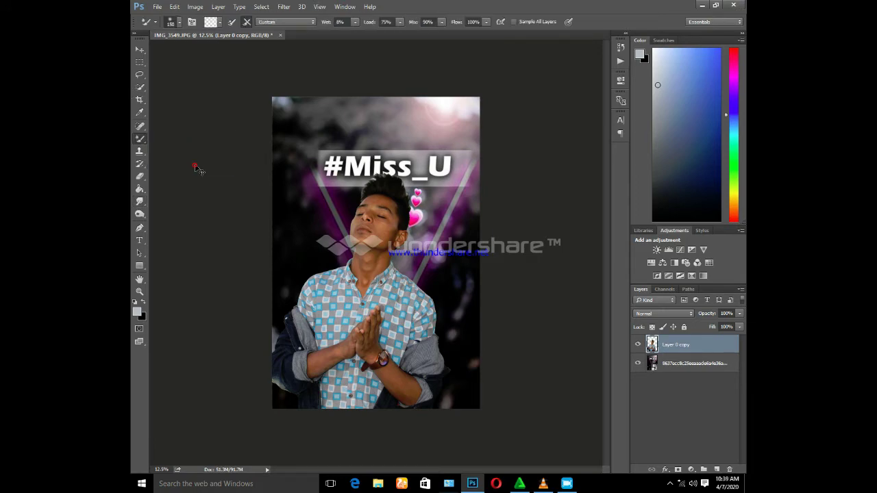
scroll(392, 112, "up", 1)
scroll(393, 113, "up", 4)
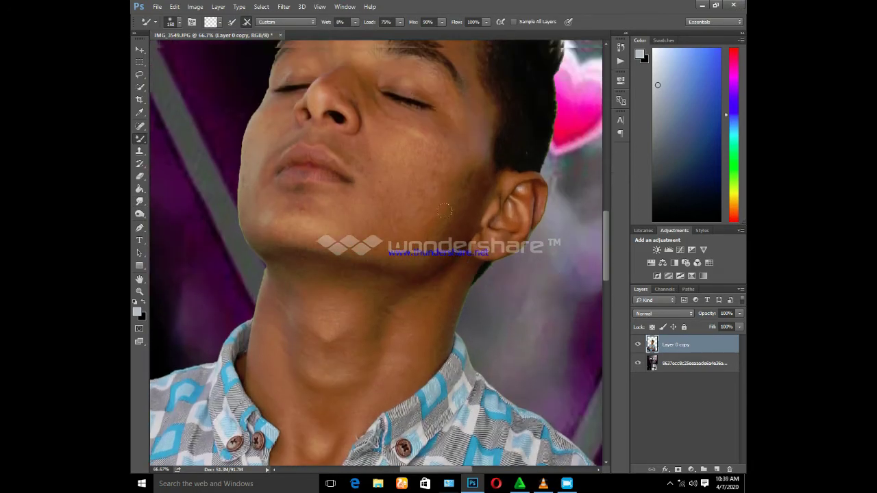
scroll(418, 192, "up", 3)
scroll(383, 164, "up", 2)
scroll(356, 144, "up", 2)
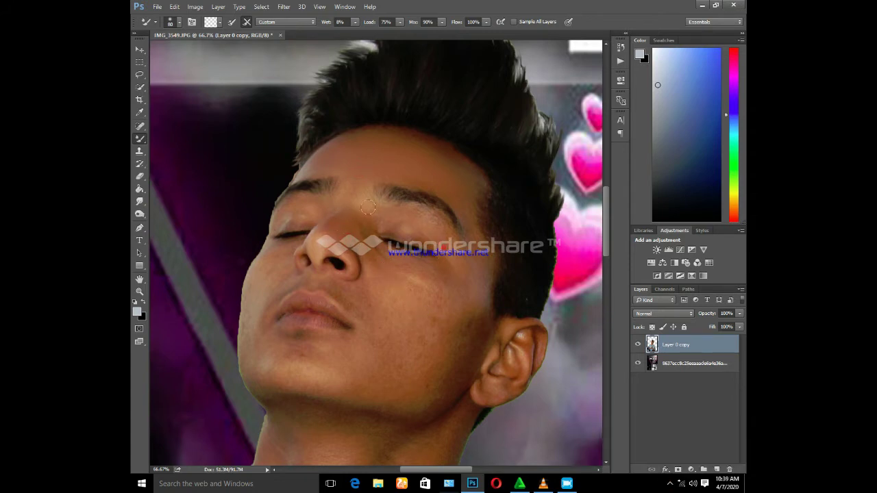
scroll(451, 242, "down", 2)
key("bracketright")
key("bracketright")
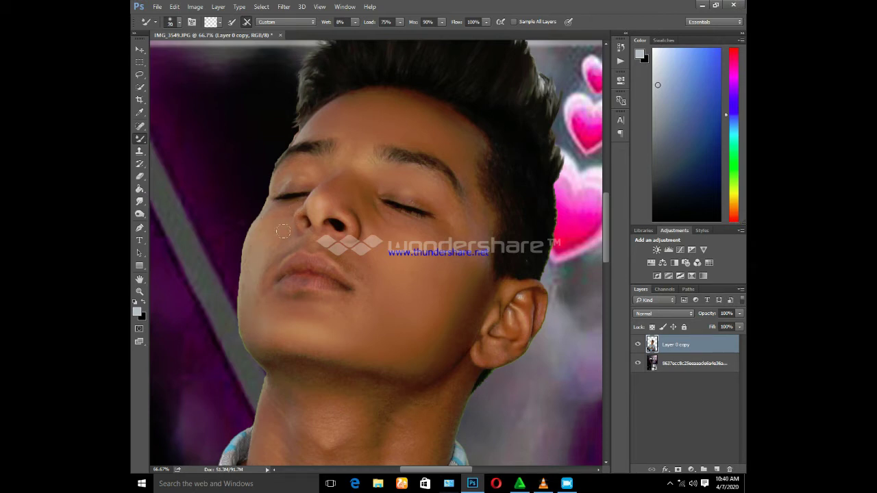
key("bracketright")
key("bracketright")
key("bracketright")
scroll(422, 334, "down", 5)
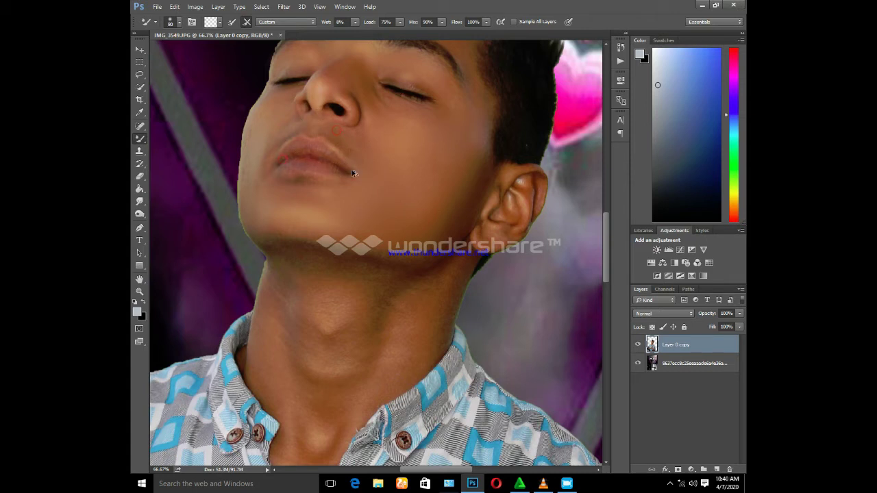
Smooth the skin on the lips, neck and ear, then zoom out to the whole figure.
left_click_drag(305, 159, 329, 162)
left_click_drag(331, 355, 296, 396)
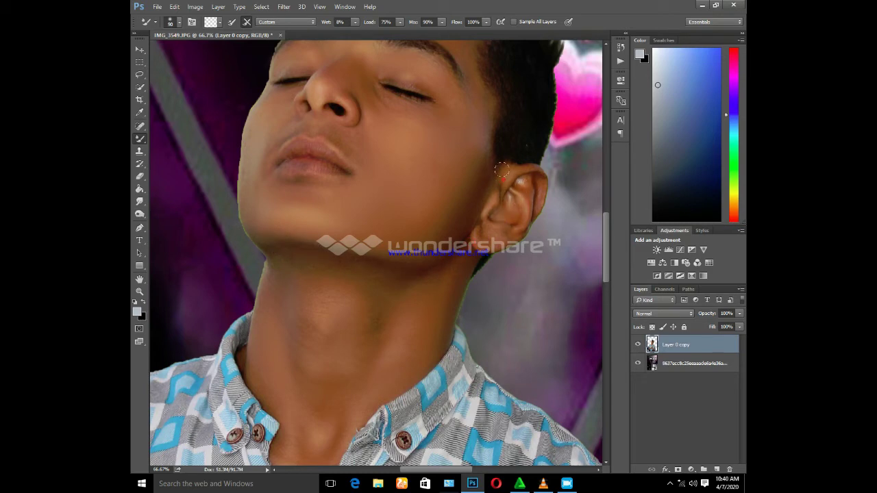
left_click_drag(507, 205, 509, 216)
key("ctrl+minus")
key("ctrl+minus")
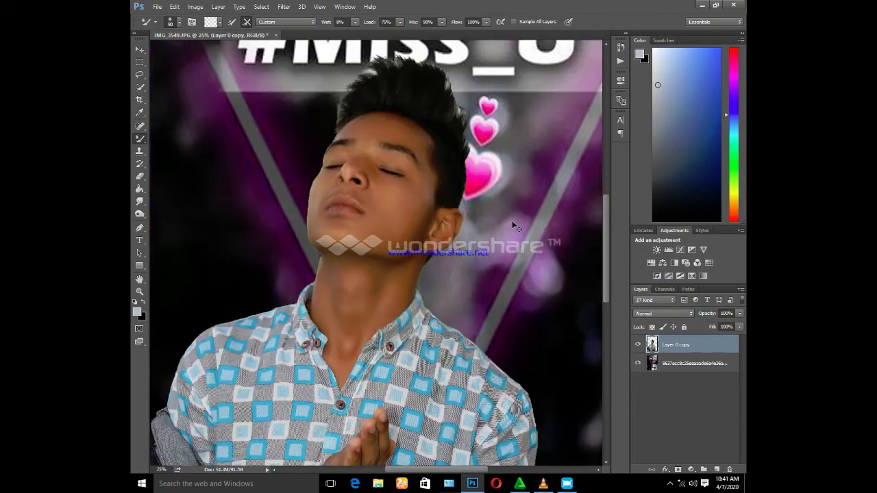
key("ctrl+minus")
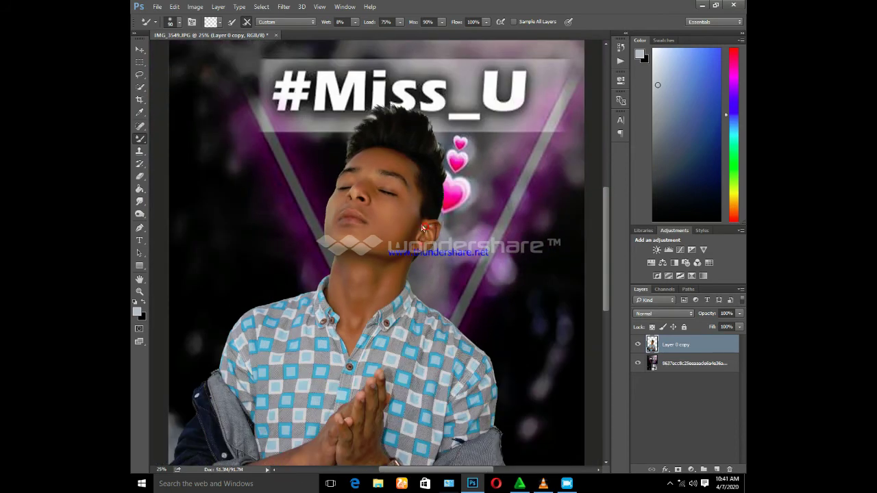
scroll(397, 206, "down", 5)
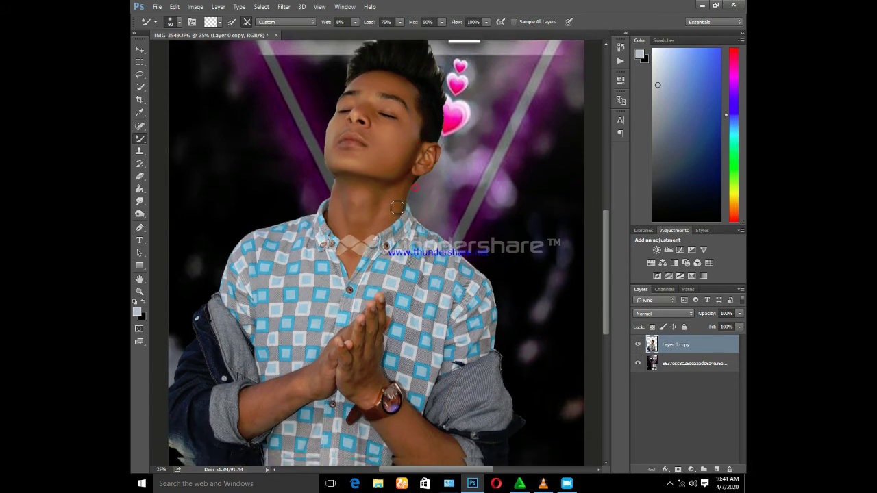
key("bracketright")
key("bracketright")
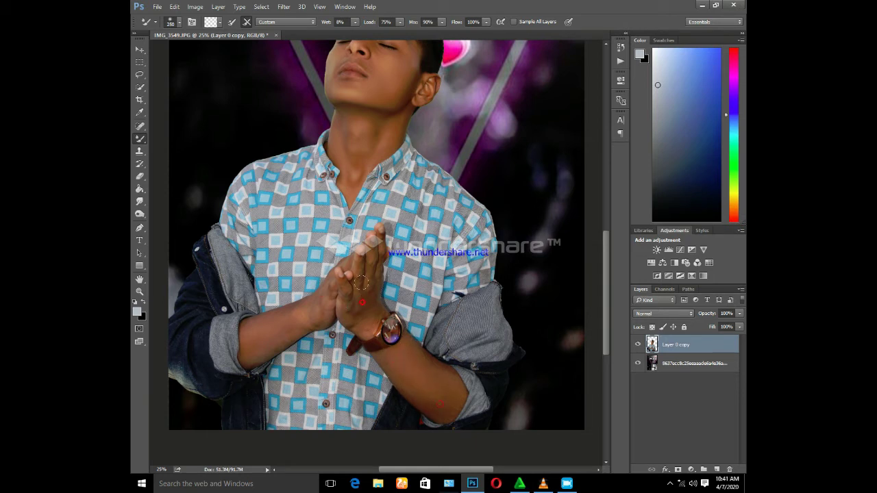
key("ctrl+minus")
key("ctrl+minus")
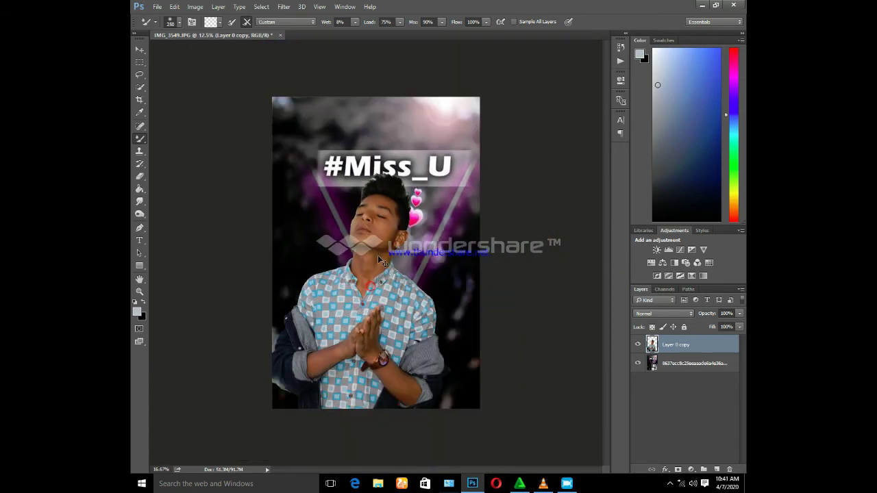
key("ctrl+plus")
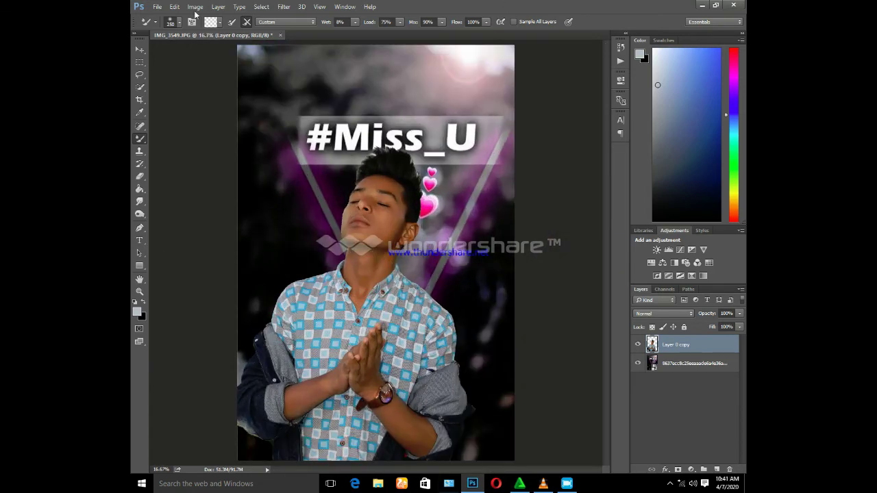
left_click(284, 7)
left_click(688, 369)
Switch to the Brush tool, pick a brush tip, and add a new Layer 1 above the background.
right_click(142, 141)
left_click(175, 136)
left_click(438, 142)
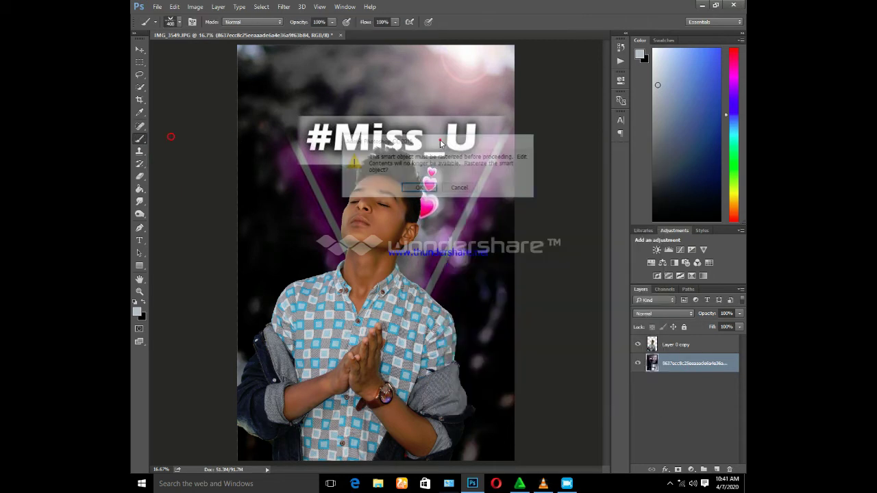
key("Return")
right_click(472, 162)
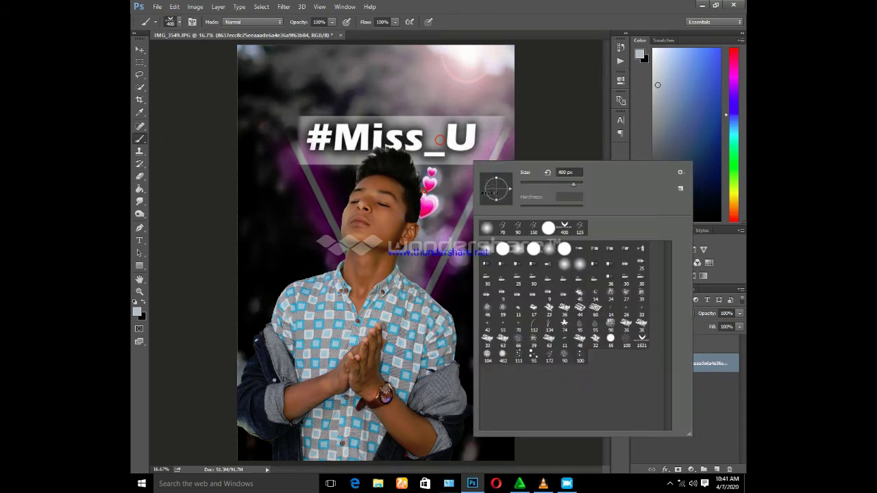
double_click(562, 250)
left_click(470, 185)
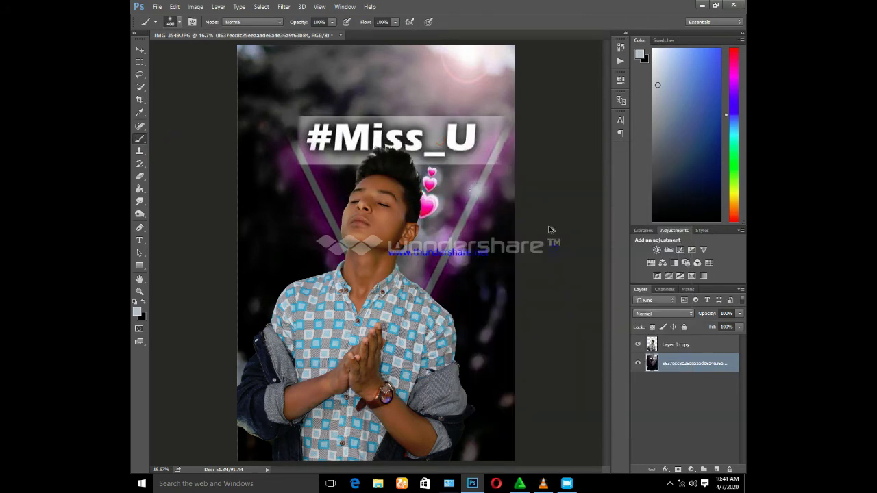
left_click(717, 469)
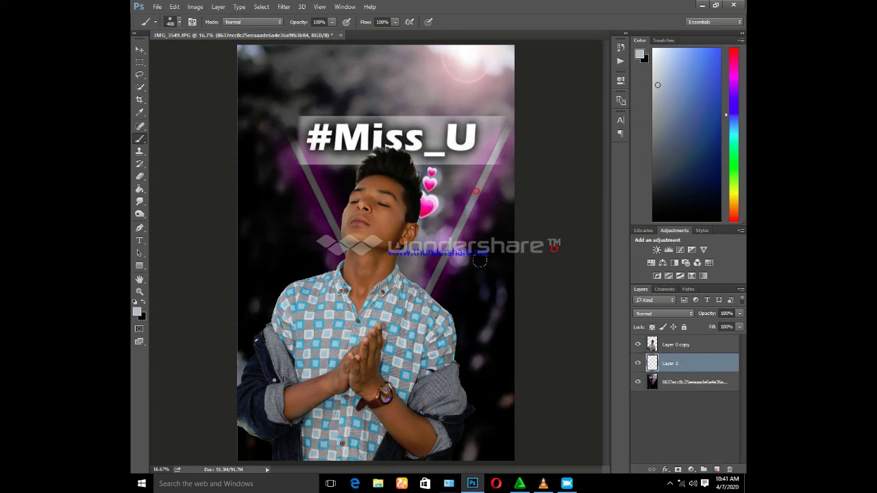
Scale the light glow to about 619%, reposition it, and rotate it about -35°.
key("ctrl+t")
left_click_drag(519, 292, 628, 456)
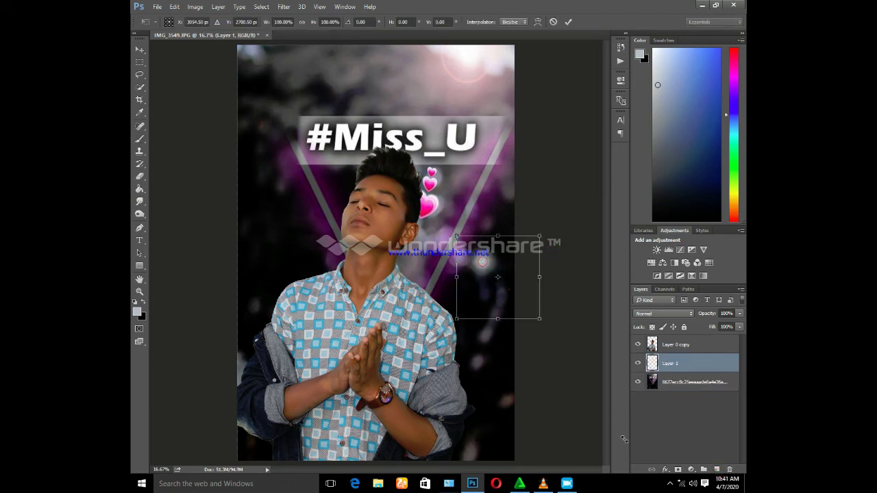
left_click_drag(569, 329, 469, 58)
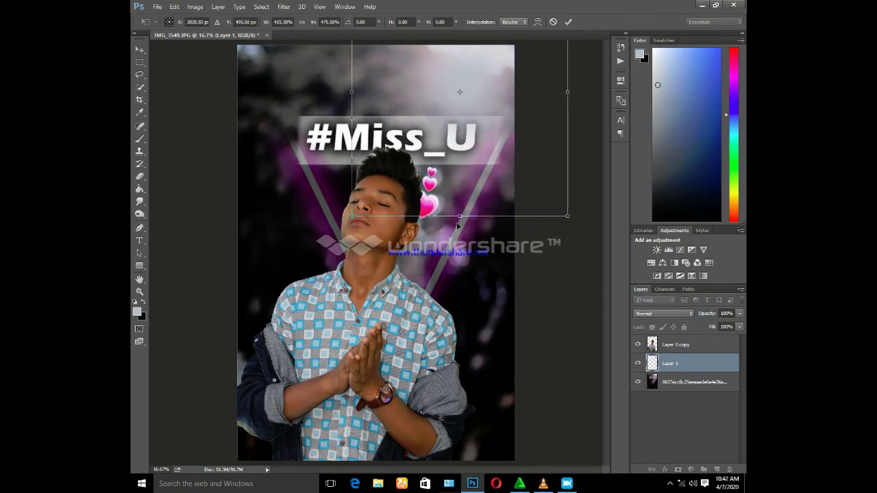
left_click_drag(522, 161, 510, 199)
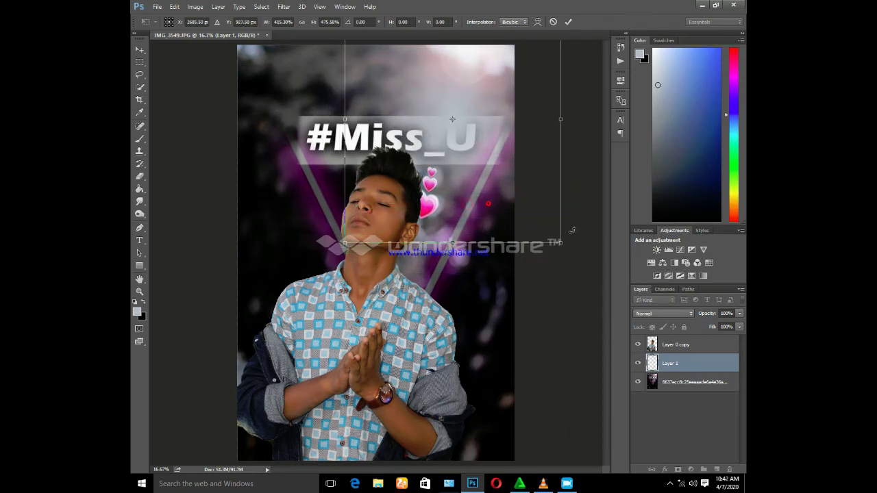
mouse_move(560, 245)
left_mouse_down()
mouse_move(536, 247)
mouse_move(567, 309)
mouse_move(563, 295)
left_mouse_up()
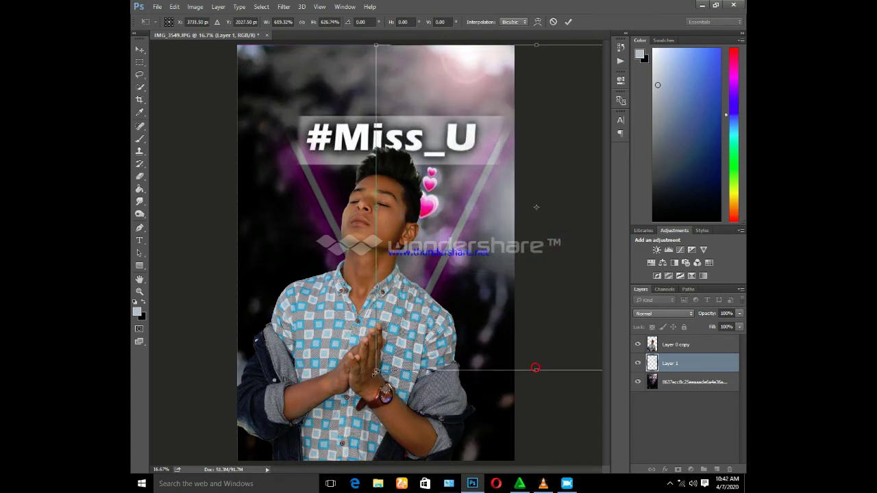
left_click_drag(375, 372, 317, 492)
left_click_drag(312, 287, 359, 395)
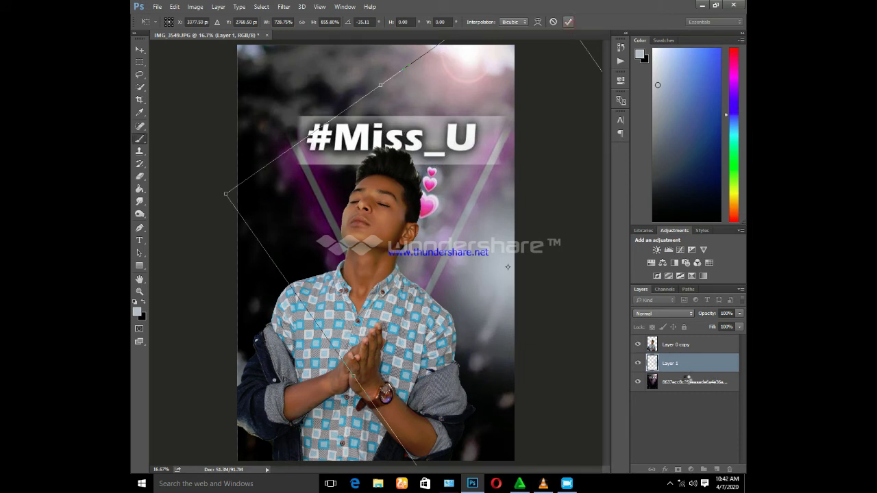
key("Return")
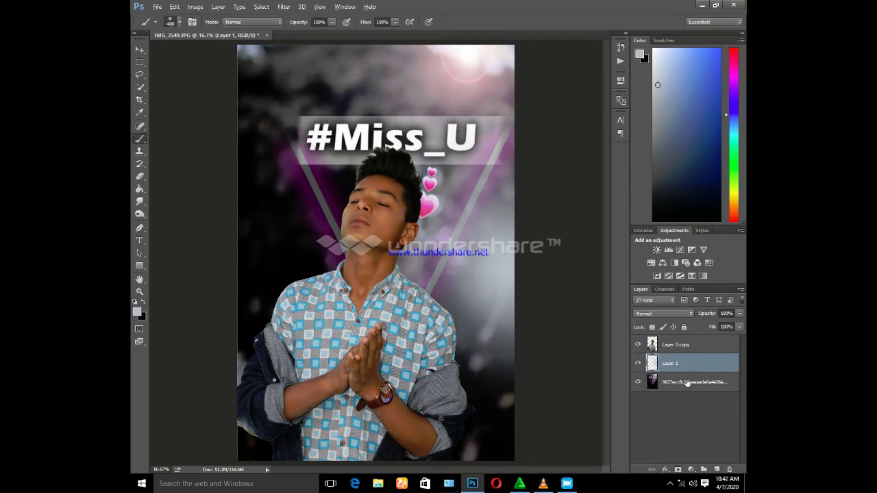
Merge all layers into Layer 0 copy and open the Camera Raw Filter.
left_click(693, 346)
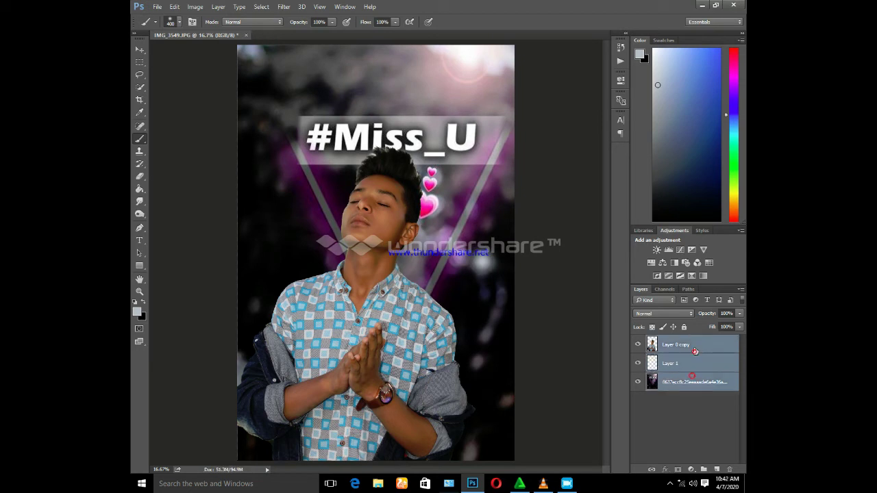
key("ctrl+shift+e")
left_click(284, 6)
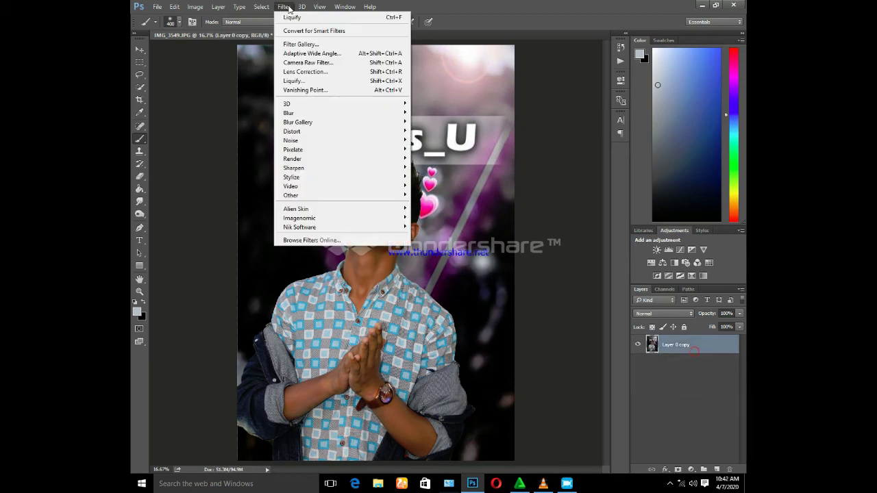
left_click(312, 63)
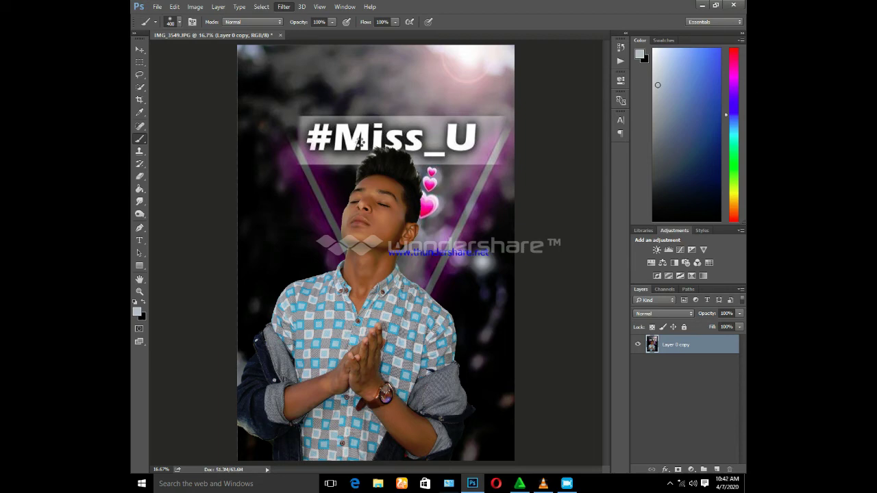
key("shift+ctrl+a")
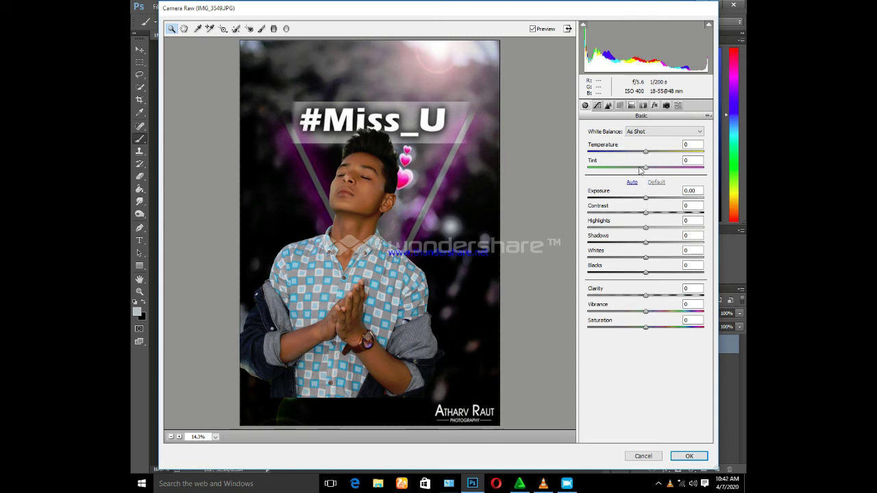
Lower Exposure and boost red, blue (+100) and aqua (+98) saturation, easing oranges and yellows.
mouse_move(646, 198)
left_mouse_down()
mouse_move(653, 176)
mouse_move(694, 173)
left_mouse_up()
left_click(622, 106)
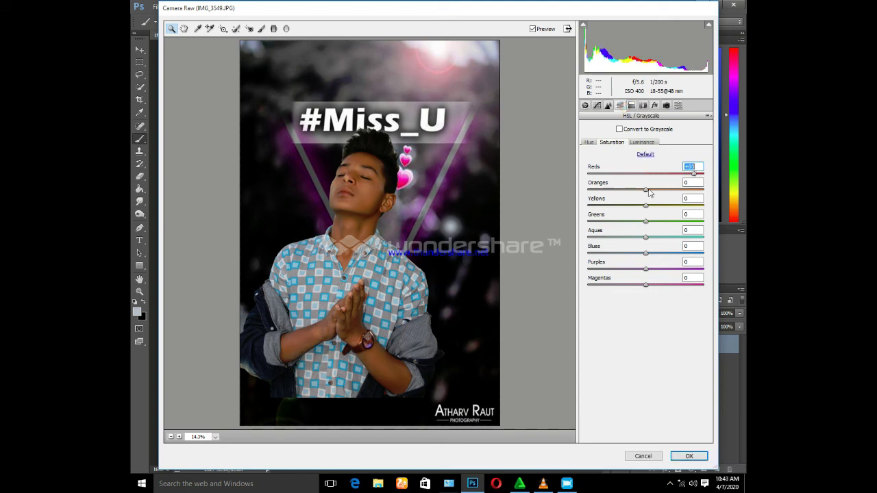
mouse_move(646, 190)
left_mouse_down()
mouse_move(637, 196)
mouse_move(669, 206)
mouse_move(574, 221)
left_mouse_up()
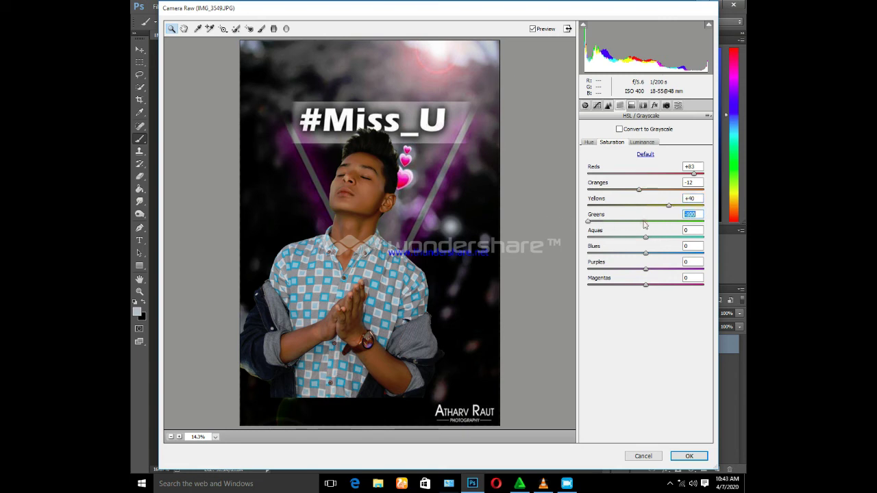
mouse_move(668, 206)
left_mouse_down()
mouse_move(569, 205)
mouse_move(667, 205)
left_mouse_up()
left_click(636, 192)
left_click_drag(645, 253, 728, 251)
left_click(702, 237)
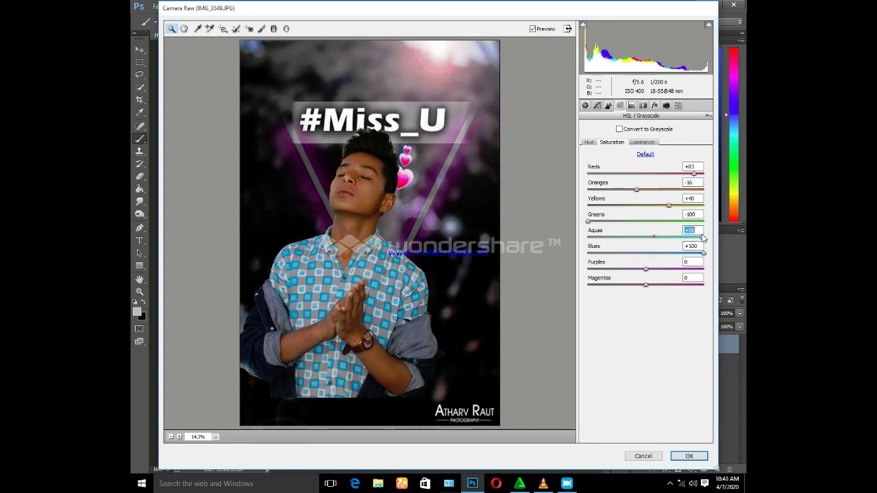
Shift the blue hue, set yellow saturation to -100, add a -48 vignette and apply.
left_click(644, 144)
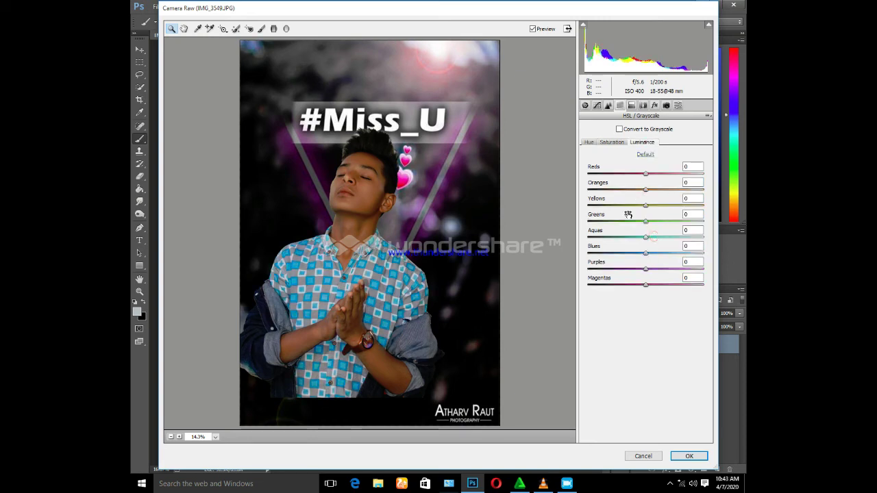
left_click(612, 142)
mouse_move(646, 252)
left_mouse_down()
mouse_move(586, 256)
mouse_move(642, 247)
mouse_move(649, 221)
left_mouse_up()
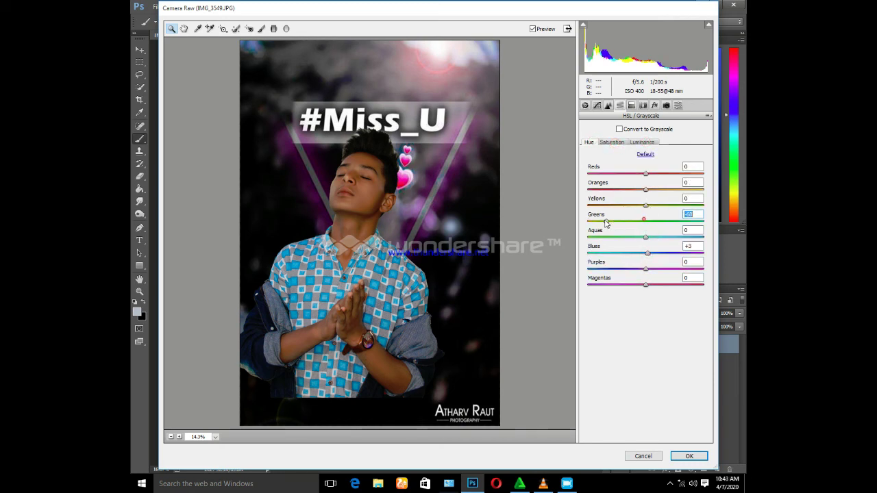
left_click(612, 141)
left_click_drag(671, 207, 588, 206)
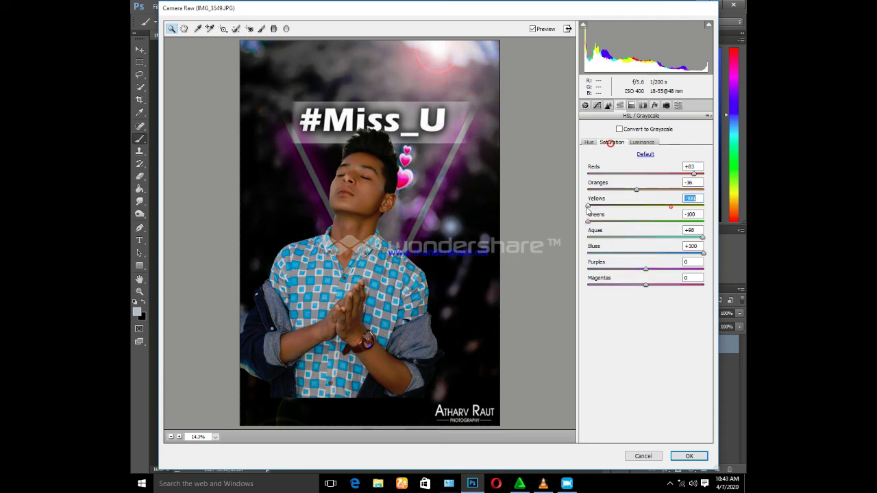
left_click(654, 104)
left_click_drag(645, 229, 618, 234)
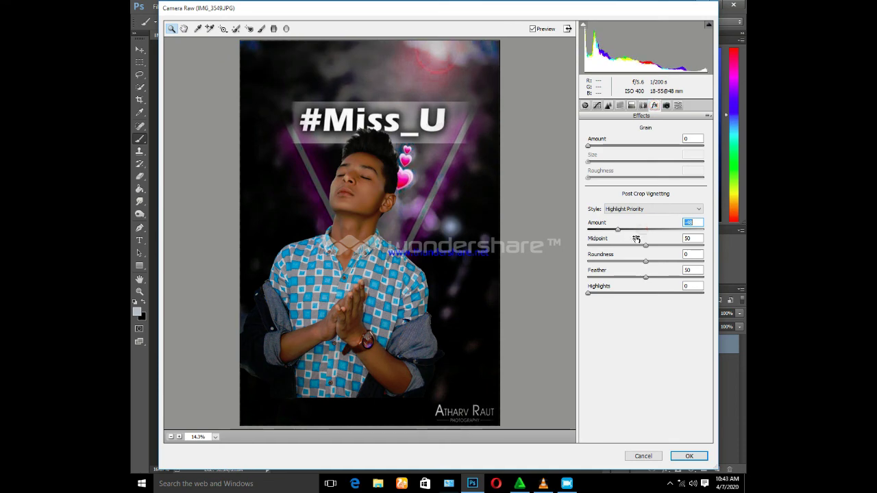
left_click(692, 457)
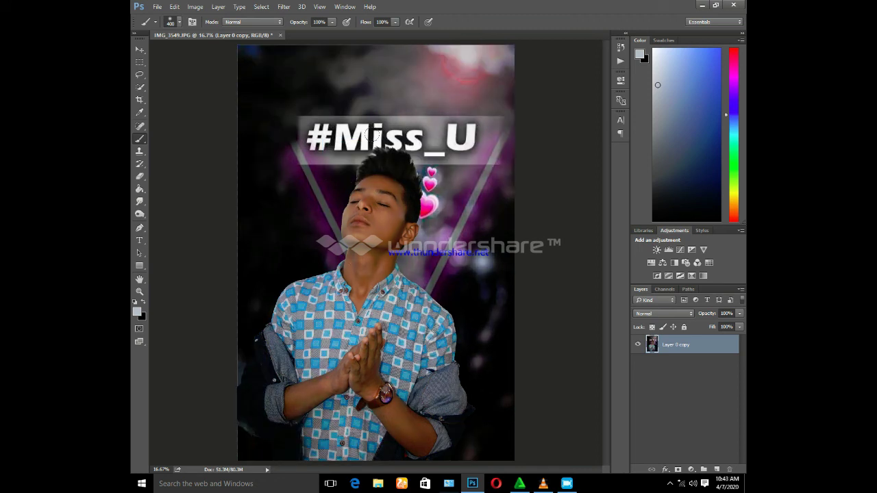
Stamp the signature brush preset once near the bottom-right corner of the image.
right_click(140, 139)
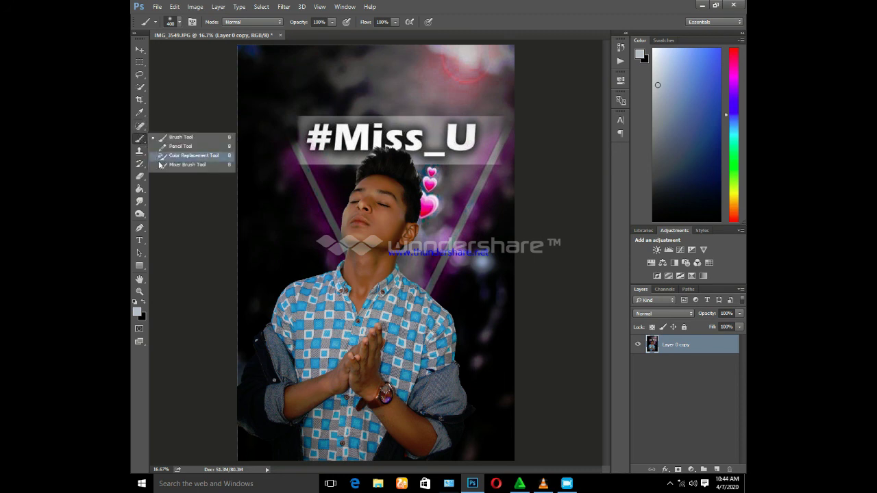
left_click(172, 137)
right_click(284, 132)
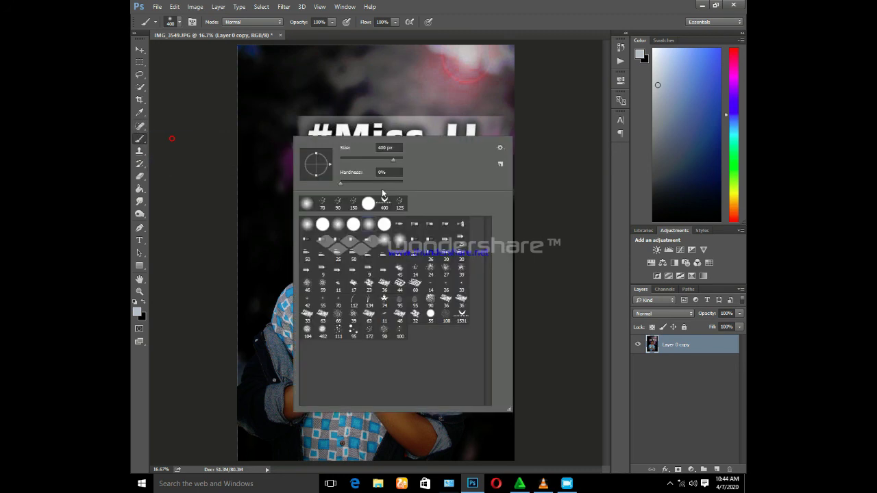
double_click(387, 205)
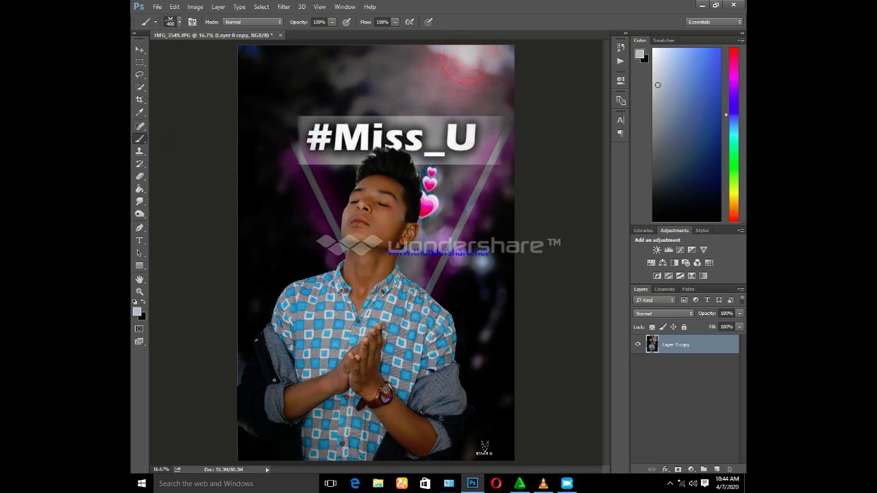
left_click(491, 448)
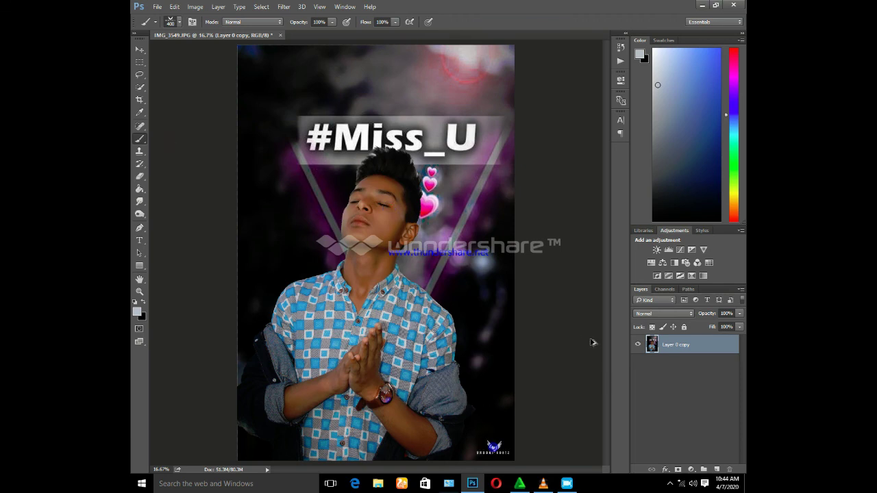